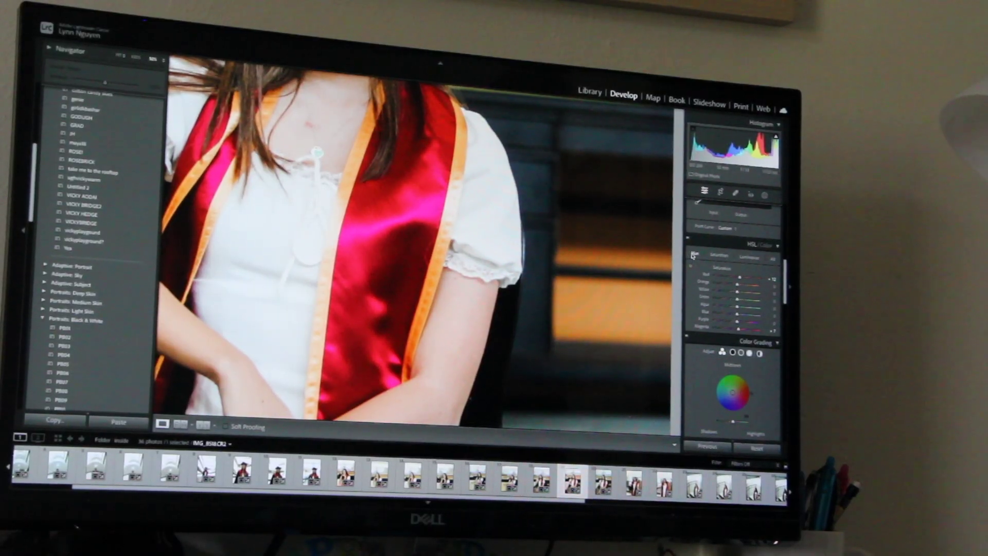
Drag the HSL Red Hue slider to shift the graduation sash's red colour
{"action": "left_click_drag", "start_coordinate": [397, 245], "coordinate": [397, 232]}
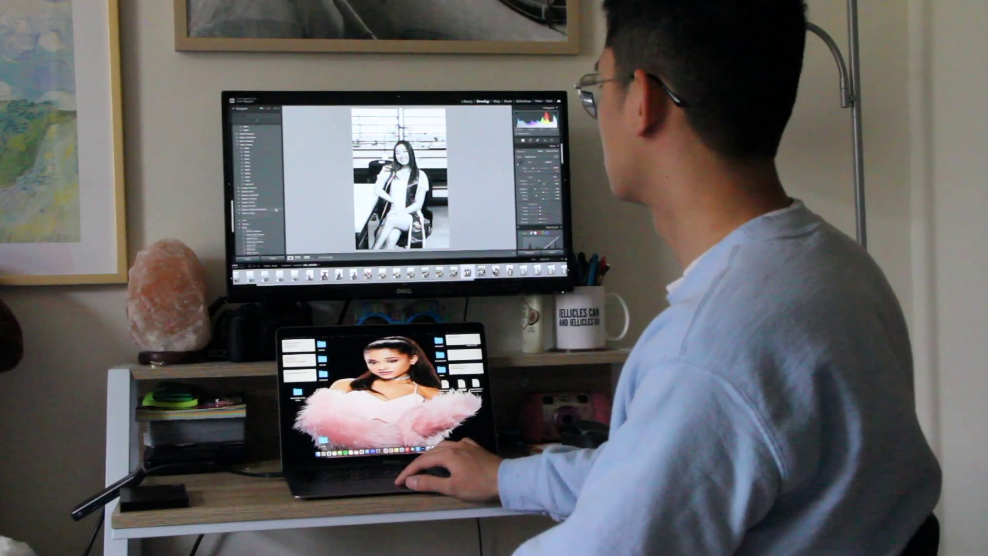
{"action": "scroll", "coordinate": [276, 211], "scroll_direction": "down", "scroll_amount": 3}
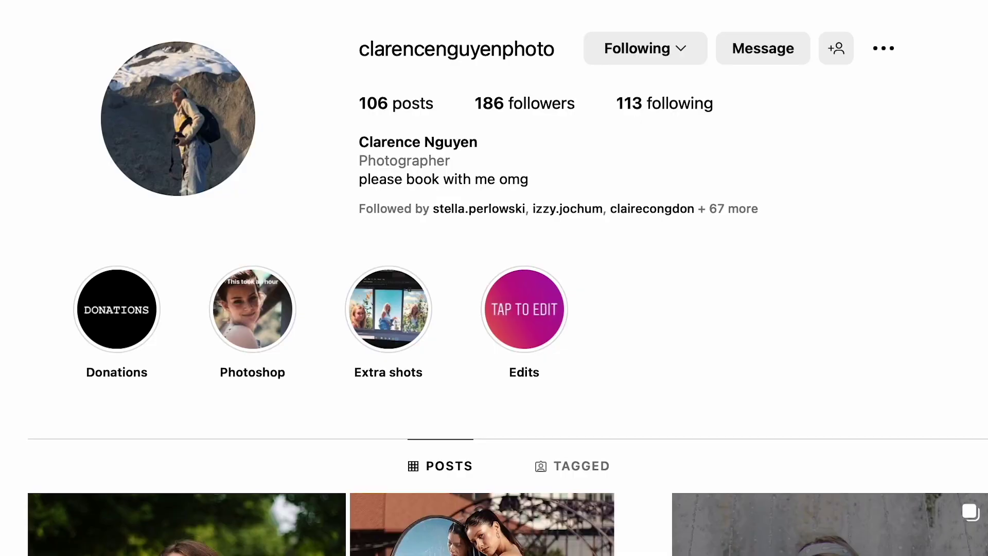
{"action": "scroll", "coordinate": [494, 310], "scroll_direction": "down", "scroll_amount": 3}
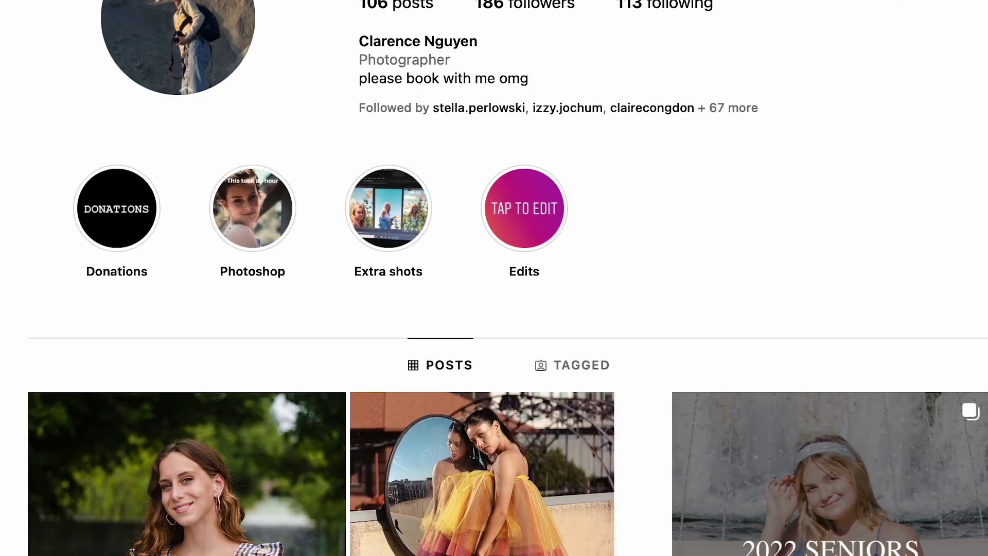
{"action": "scroll", "coordinate": [494, 309], "scroll_direction": "down", "scroll_amount": 8}
{"action": "scroll", "coordinate": [495, 309], "scroll_direction": "down", "scroll_amount": 8}
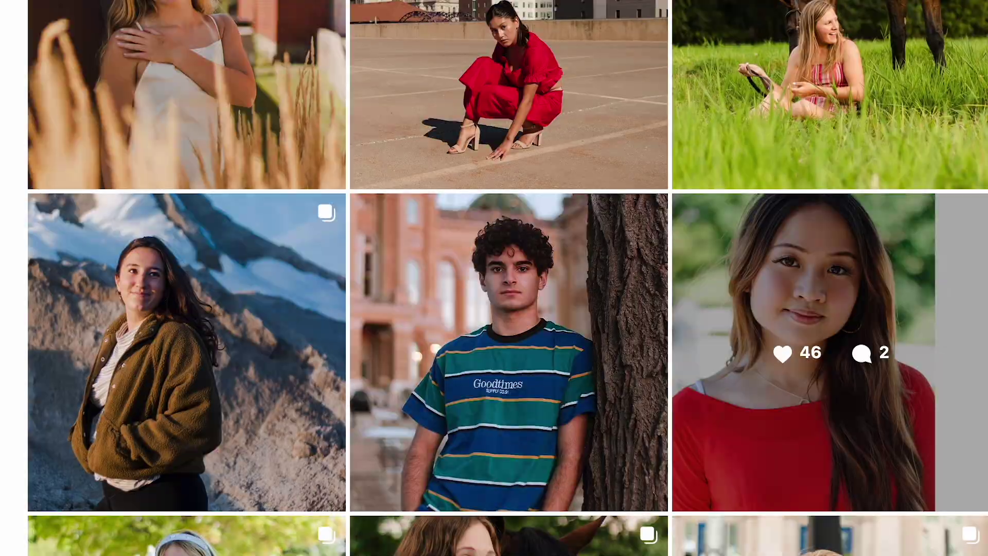